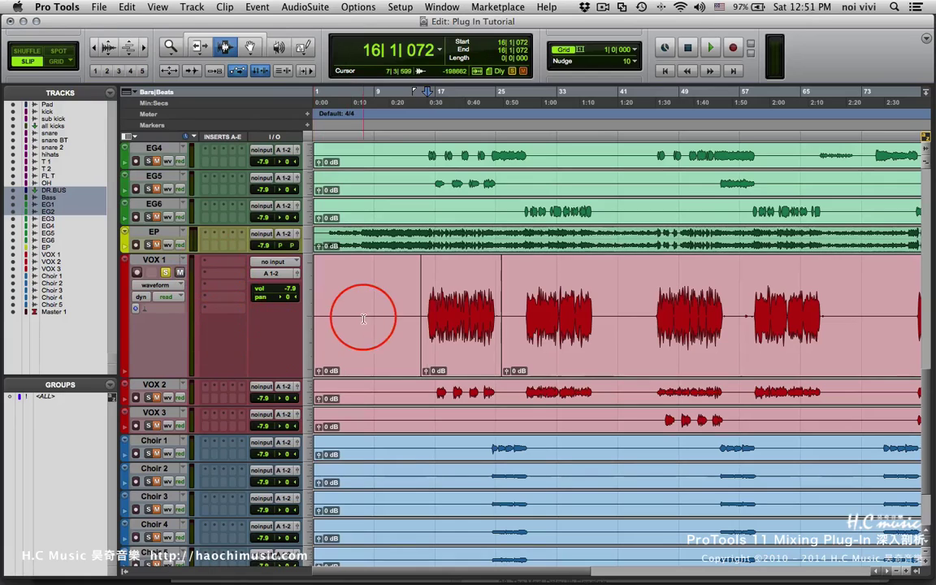
Insert the Dyn3 De-Esser (mono) plug-in in the first insert slot of the VOX 1 track
{"action": "key", "text": "t"}
{"action": "scroll", "coordinate": [459, 300], "scroll_direction": "right", "scroll_amount": 4}
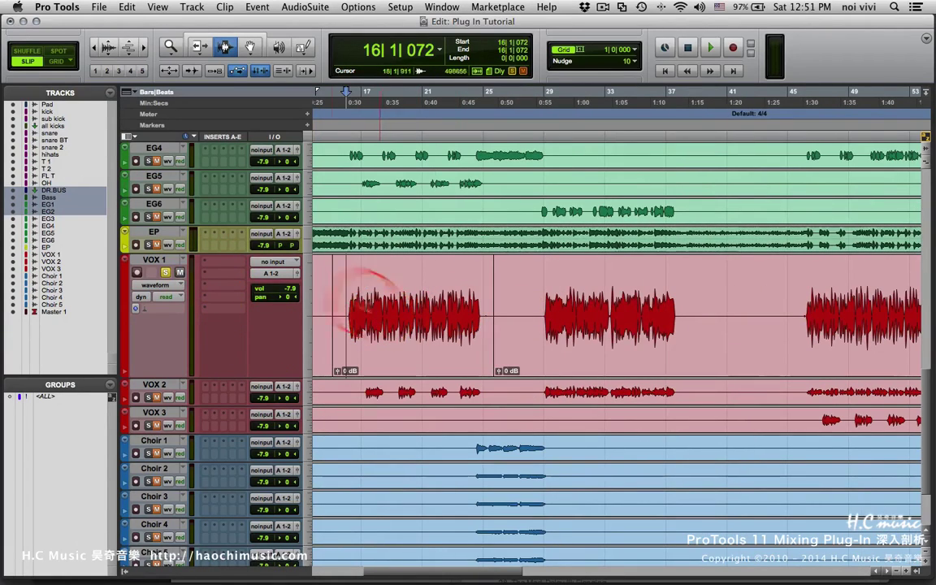
{"action": "left_click", "coordinate": [209, 266]}
{"action": "mouse_move", "coordinate": [224, 286]}
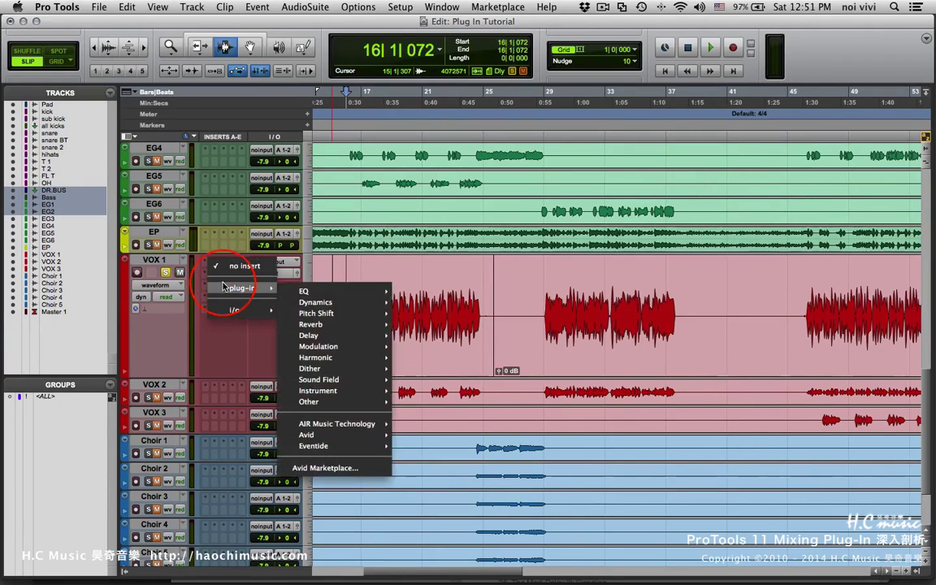
{"action": "mouse_move", "coordinate": [333, 303]}
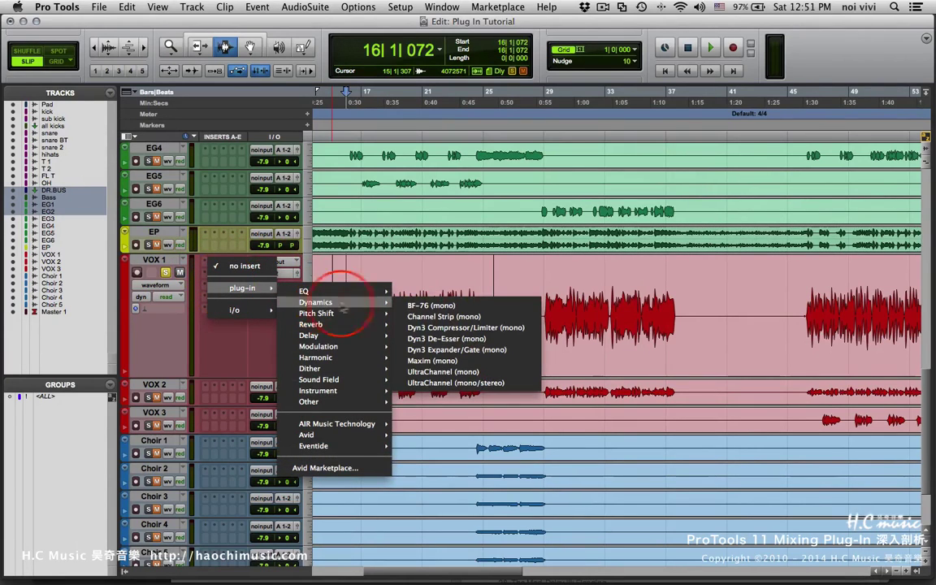
{"action": "left_click", "coordinate": [462, 339]}
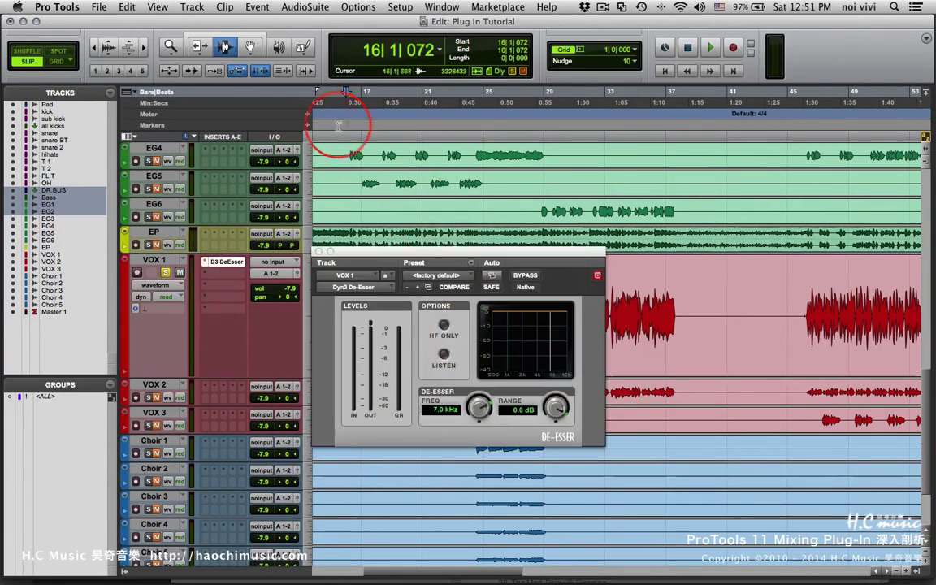
Try a De-Esser range of -8.0 dB with the plug-in window clear of the VOX 1 waveform, and reset the range to 0.0 dB
{"action": "left_click_drag", "start_coordinate": [454, 253], "coordinate": [244, 82]}
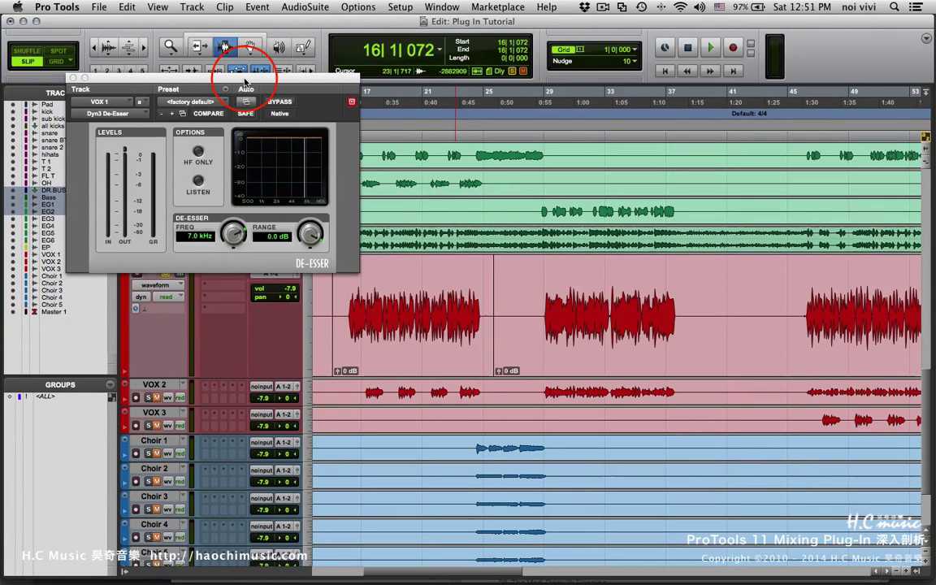
{"action": "left_click_drag", "start_coordinate": [245, 81], "coordinate": [298, 173]}
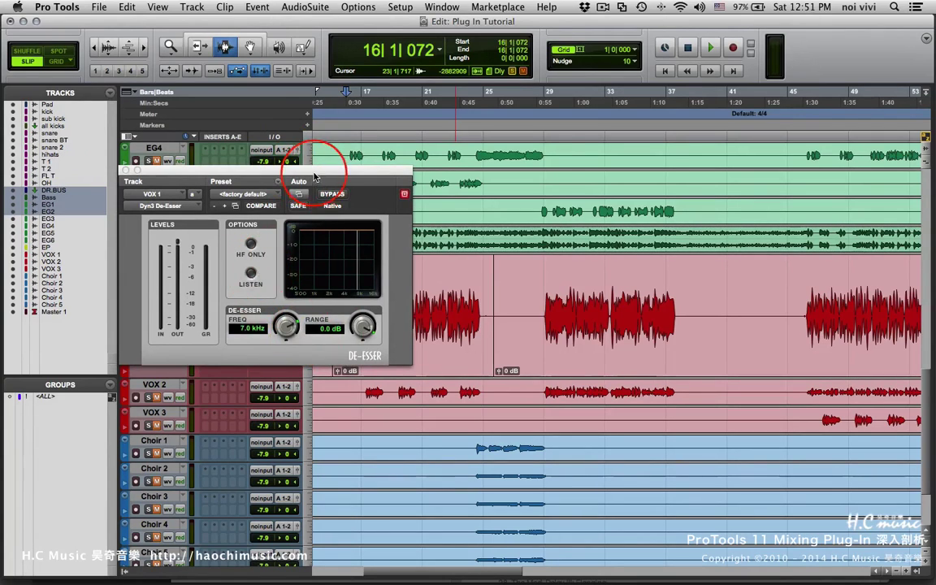
{"action": "left_click_drag", "start_coordinate": [313, 176], "coordinate": [508, 180]}
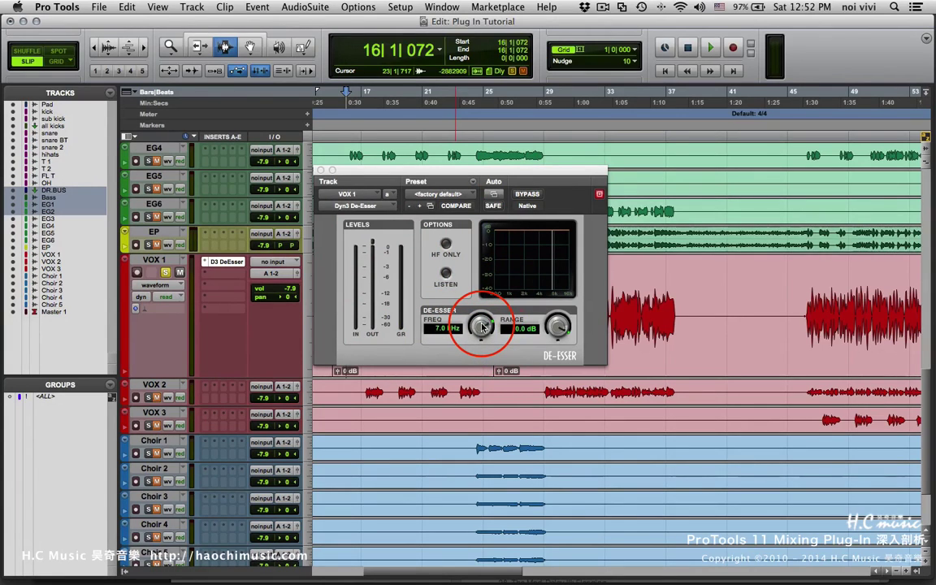
{"action": "left_click_drag", "start_coordinate": [557, 325], "coordinate": [568, 355]}
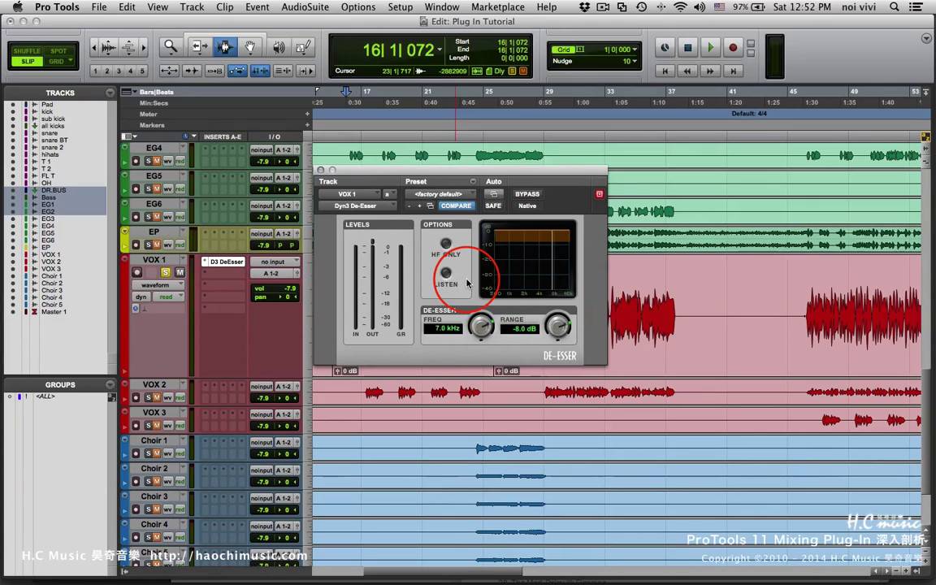
{"action": "left_click_drag", "start_coordinate": [491, 169], "coordinate": [516, 137]}
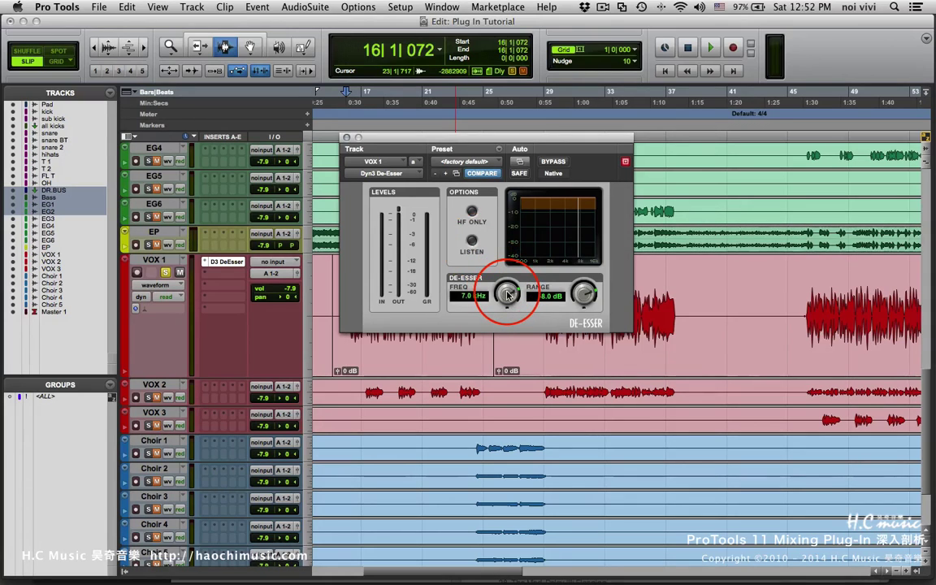
{"action": "left_click_drag", "start_coordinate": [568, 137], "coordinate": [644, 57]}
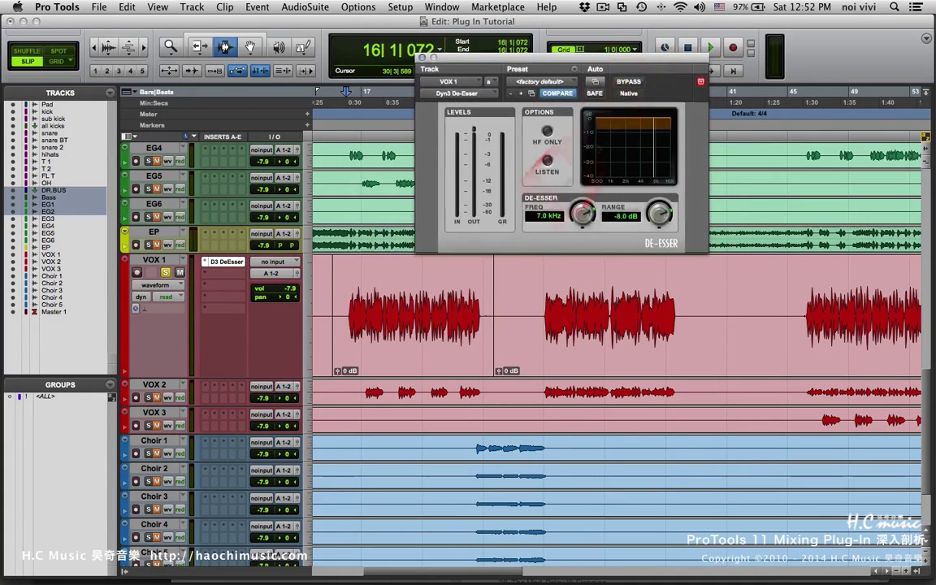
{"action": "left_click_drag", "start_coordinate": [661, 214], "coordinate": [656, 80]}
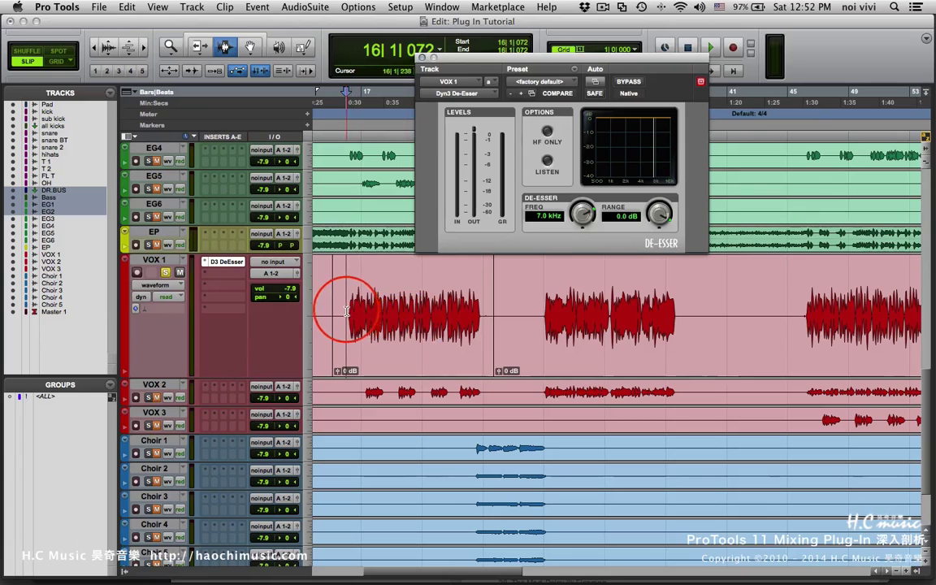
Audition the opening vocal phrase on VOX 1 with no de-essing reduction applied
{"action": "key", "text": "space"}
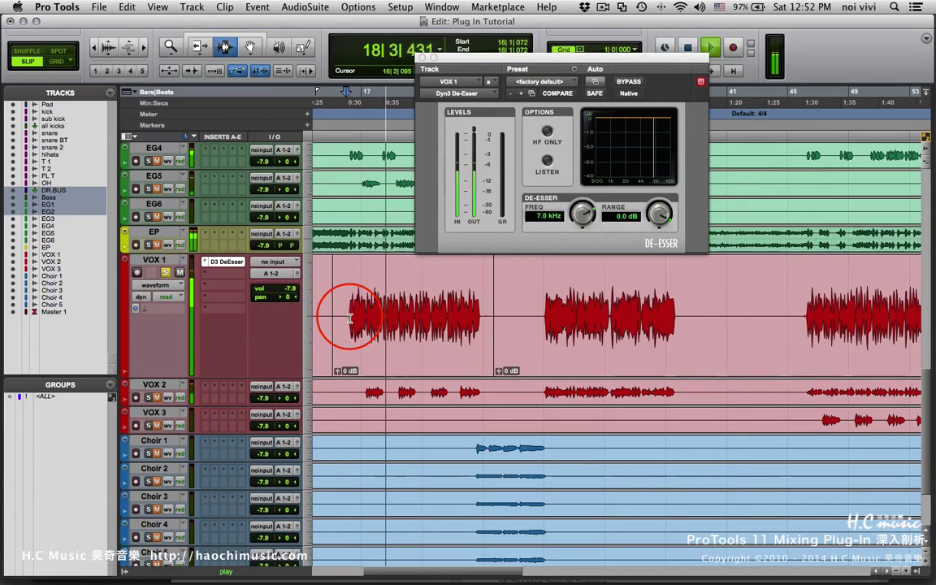
{"action": "key", "text": "space"}
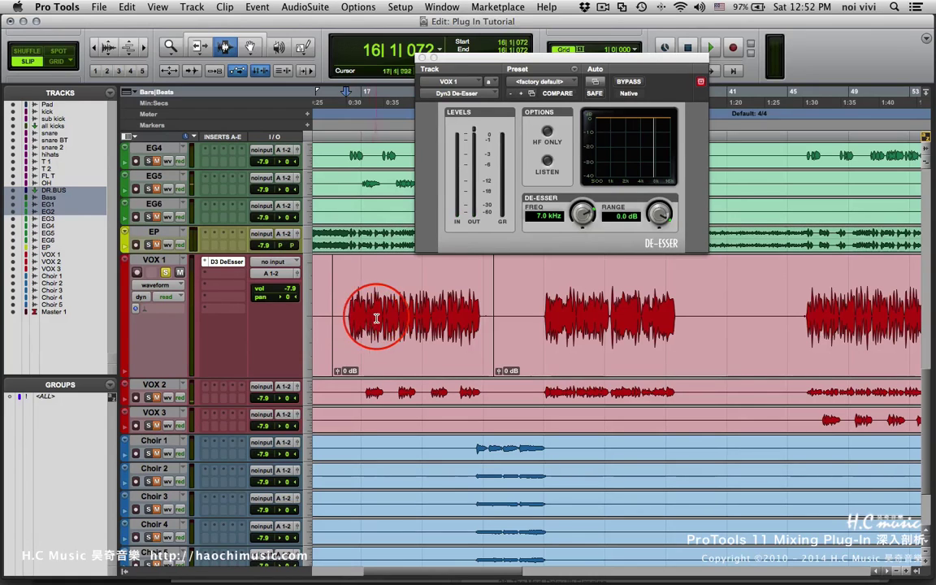
Tune the De-Esser's frequency to 8.0 kHz by ear with Listen enabled during playback, finishing with Listen switched off
{"action": "left_click", "coordinate": [547, 160]}
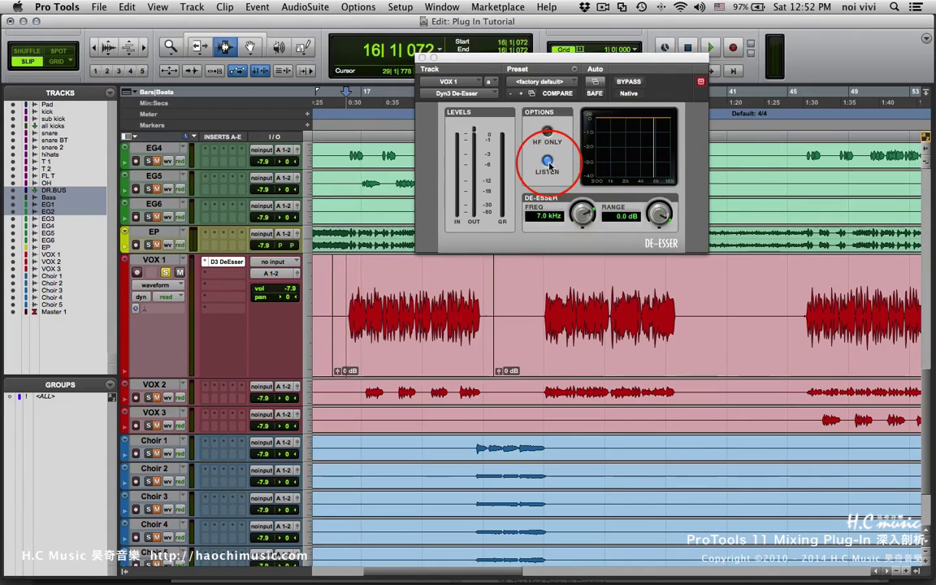
{"action": "left_click", "coordinate": [586, 214]}
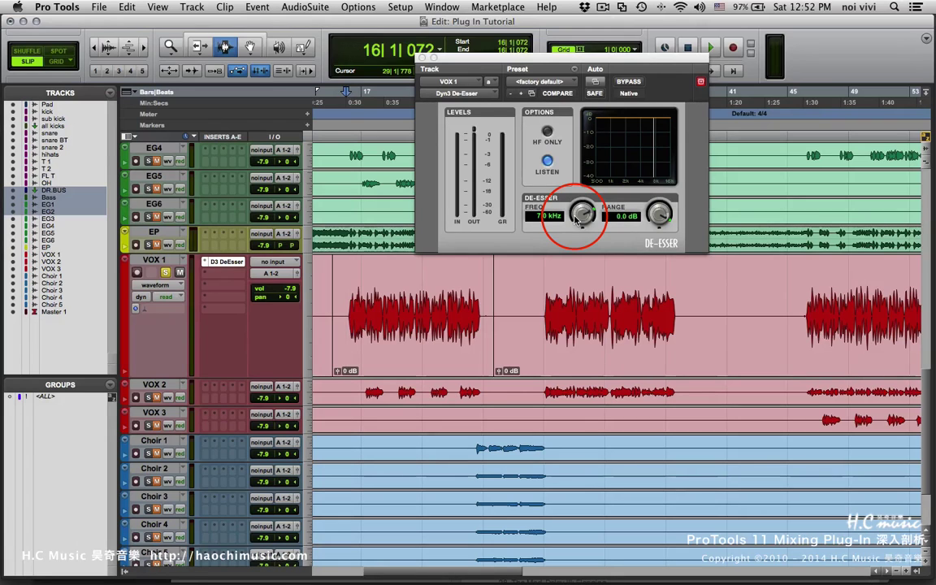
{"action": "key", "text": "space"}
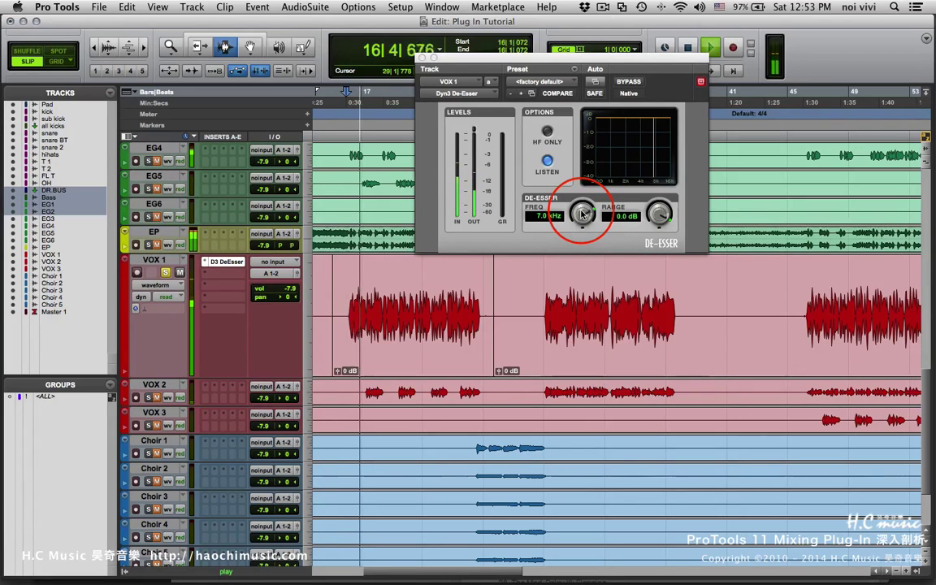
{"action": "left_click_drag", "start_coordinate": [582, 214], "coordinate": [551, 207]}
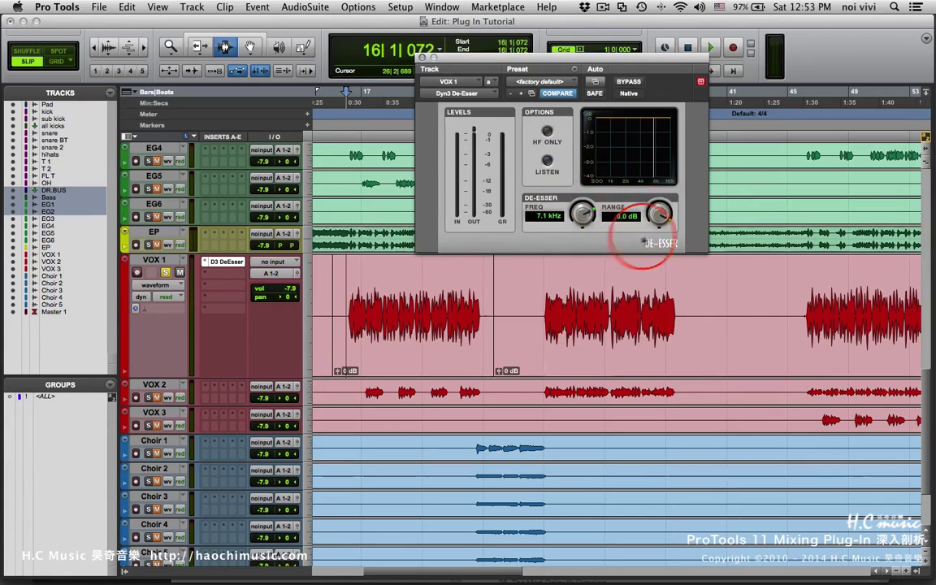
{"action": "left_click", "coordinate": [546, 161]}
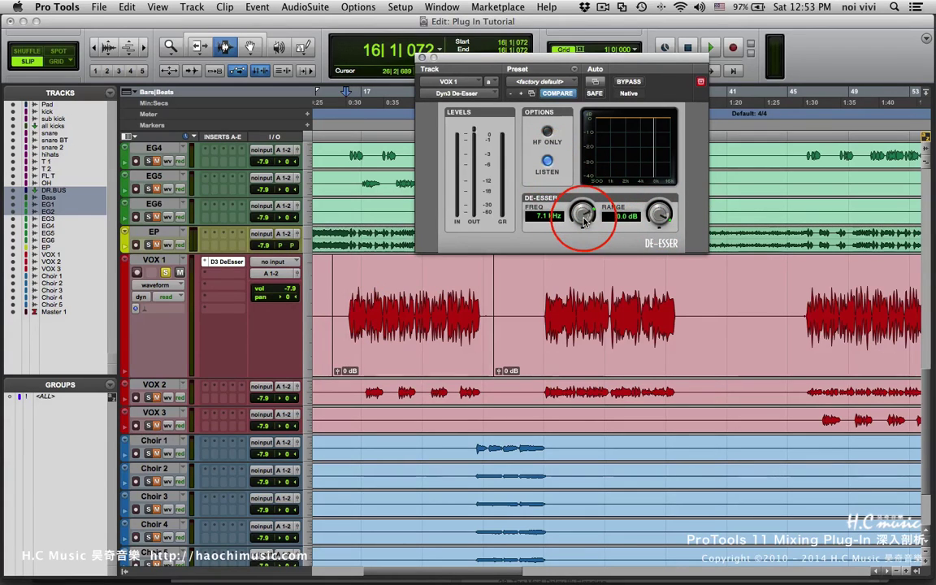
{"action": "key", "text": "space"}
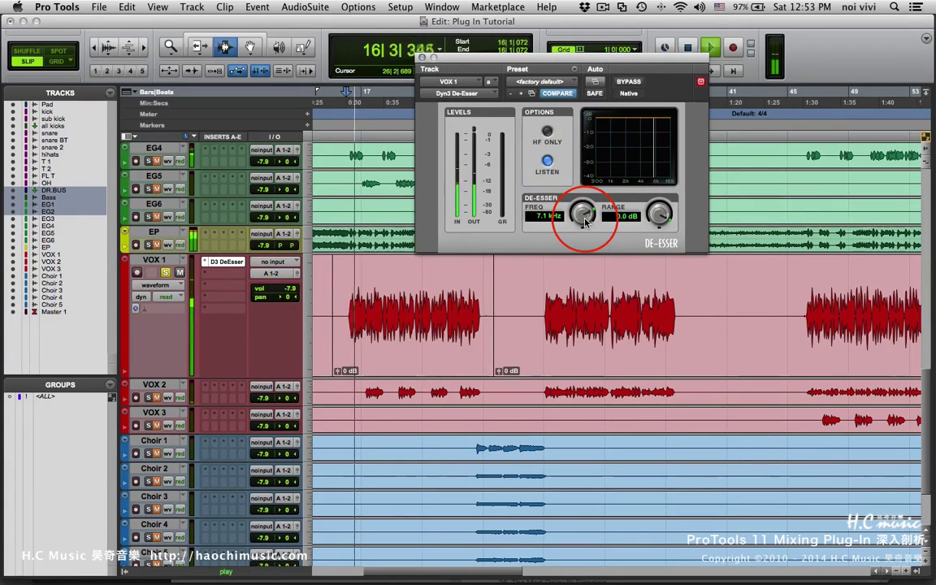
{"action": "left_click_drag", "start_coordinate": [585, 221], "coordinate": [577, 231]}
{"action": "key", "text": "space"}
{"action": "left_click", "coordinate": [546, 161]}
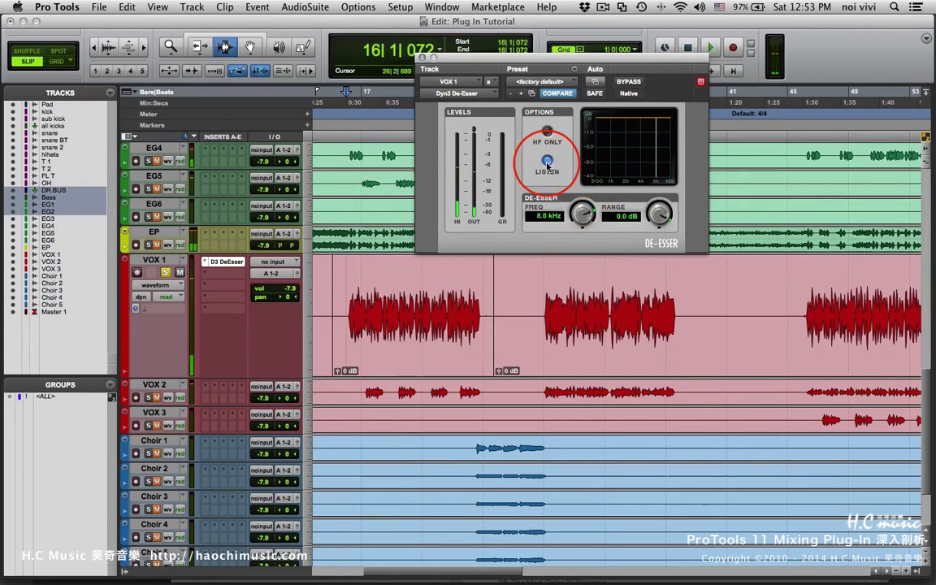
Compare the vocal without reduction against a De-Esser range of -16.2 dB
{"action": "left_click", "coordinate": [658, 215]}
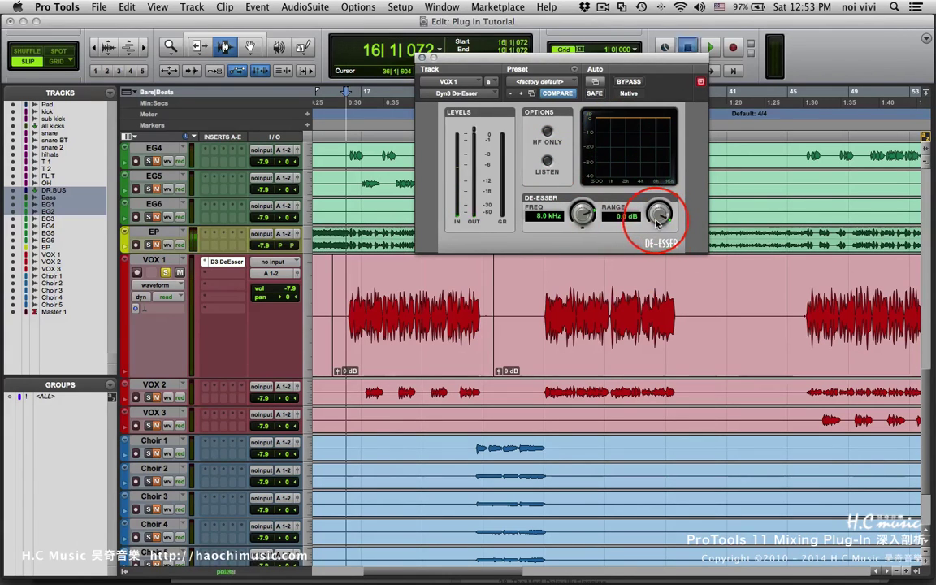
{"action": "key", "text": "space"}
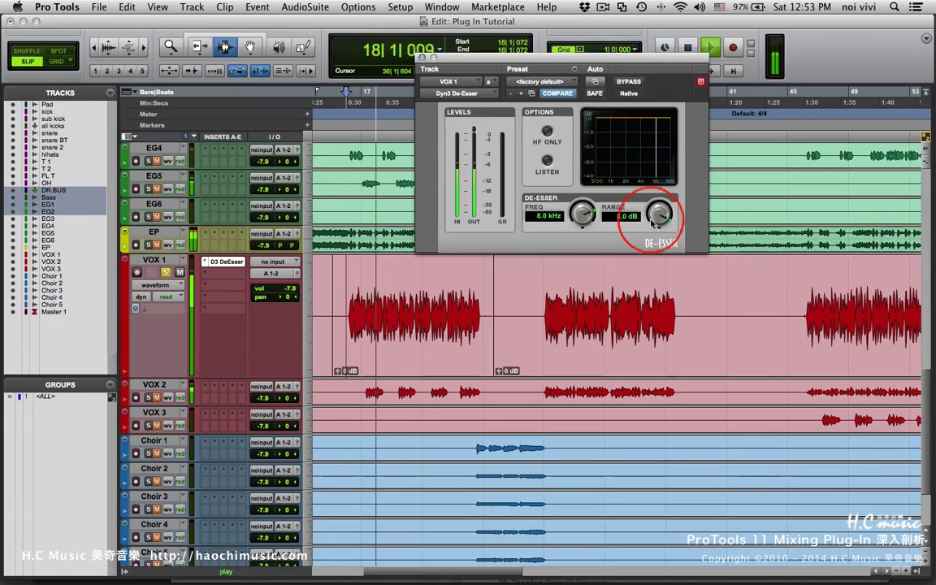
{"action": "key", "text": "space"}
{"action": "mouse_move", "coordinate": [659, 216]}
{"action": "left_mouse_down"}
{"action": "mouse_move", "coordinate": [656, 236]}
{"action": "mouse_move", "coordinate": [661, 216]}
{"action": "left_mouse_up"}
{"action": "key", "text": "space"}
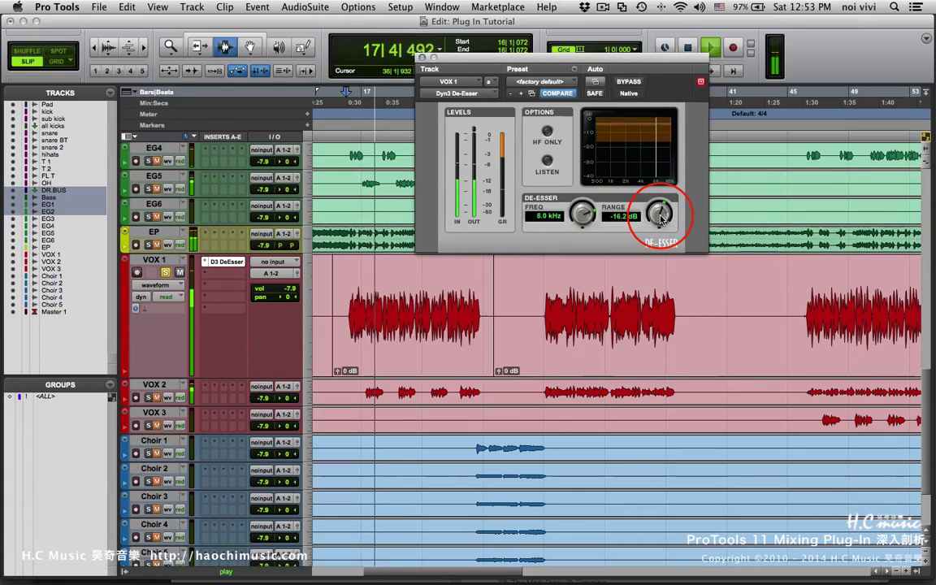
{"action": "key", "text": "space"}
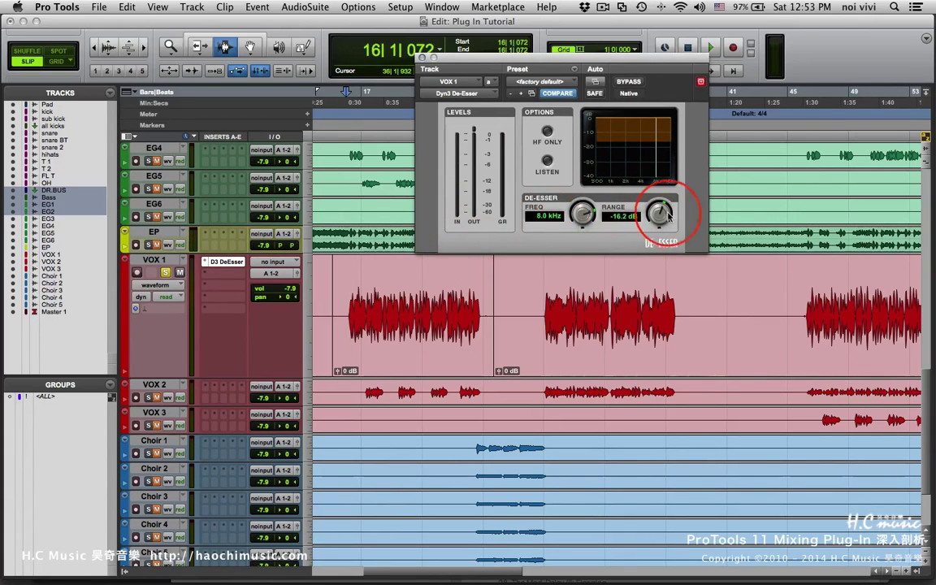
Reduce the de-essing to a range of -4.9 dB while playing the vocal
{"action": "left_click_drag", "start_coordinate": [667, 216], "coordinate": [664, 162]}
{"action": "key", "text": "space"}
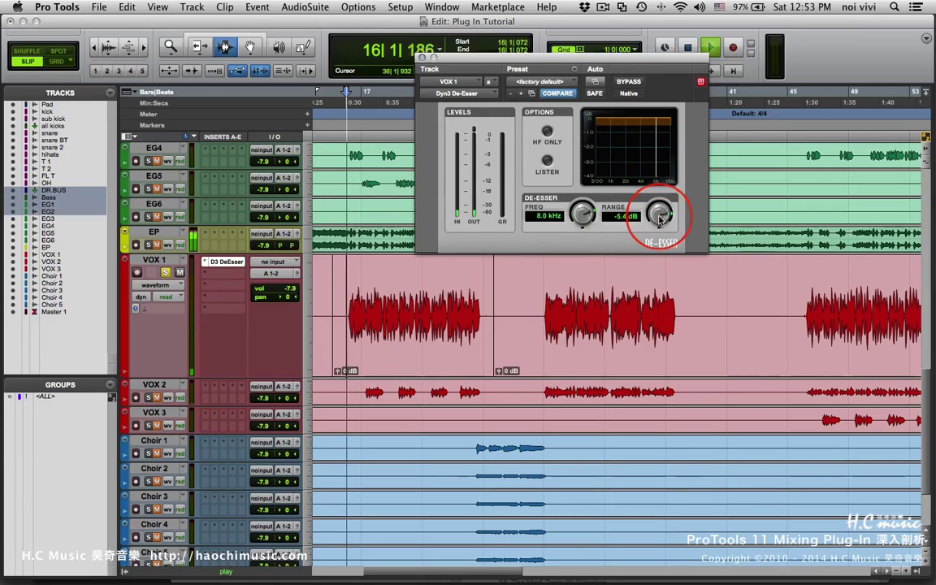
{"action": "left_click_drag", "start_coordinate": [662, 218], "coordinate": [661, 214]}
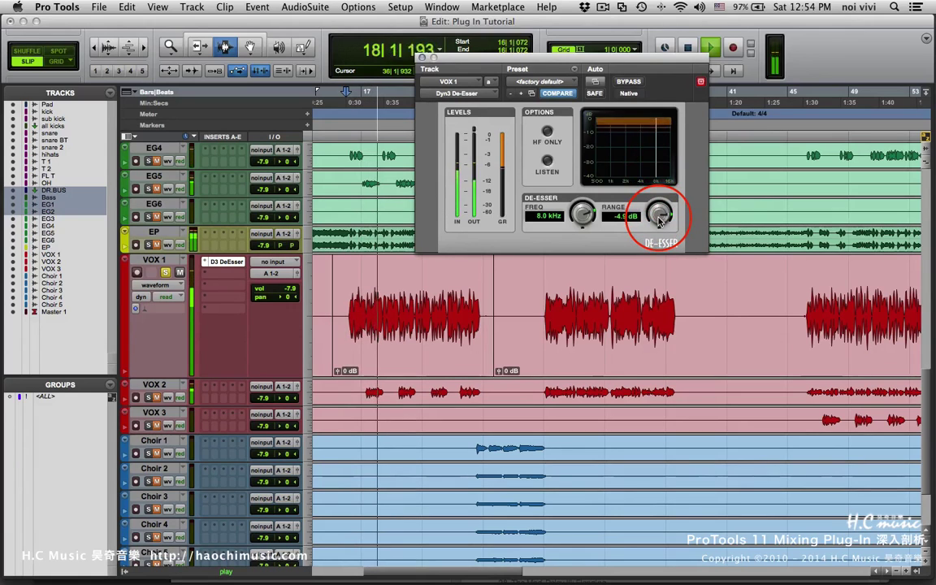
Compare the vocal with the De-Esser bypassed and active during playback, leaving the plug-in active and playback stopped
{"action": "left_click", "coordinate": [628, 82]}
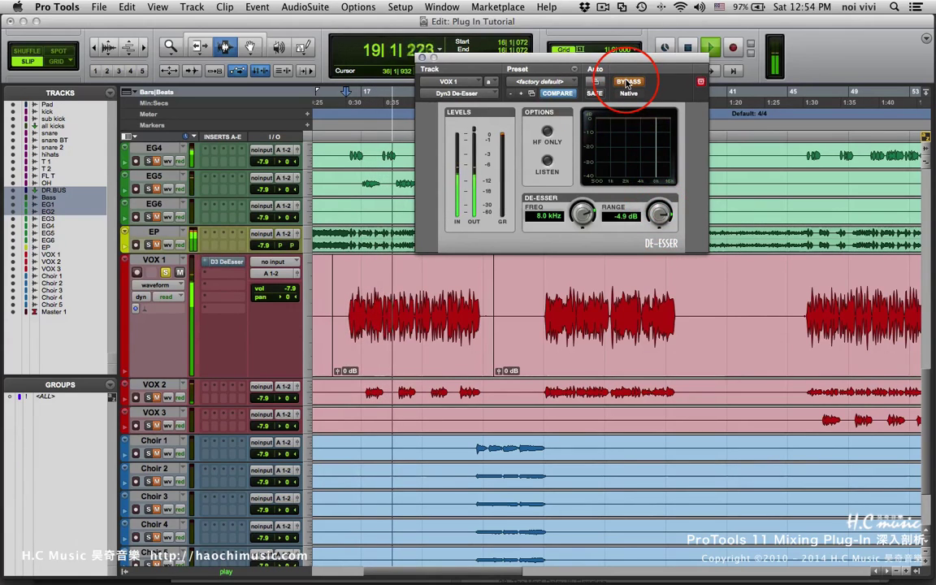
{"action": "left_click", "coordinate": [628, 82]}
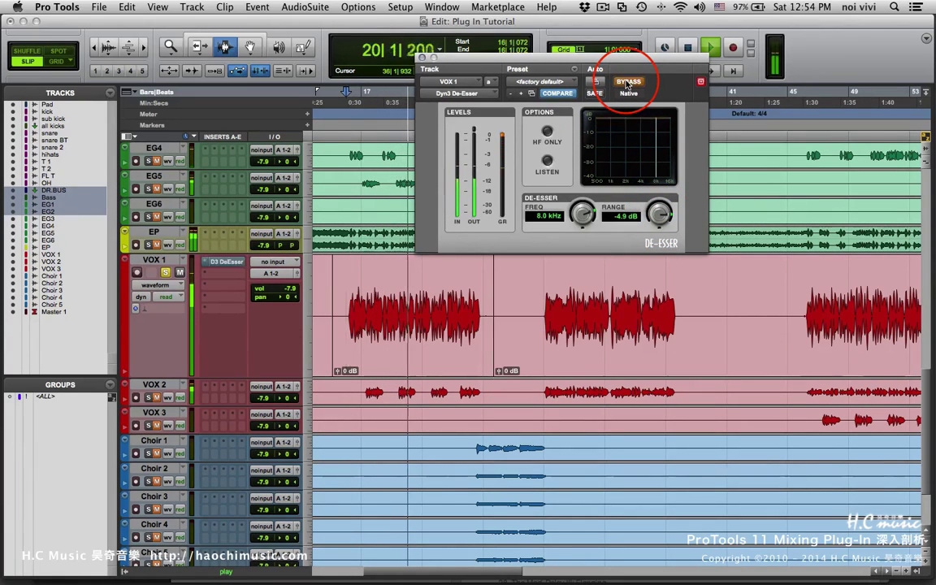
{"action": "left_click", "coordinate": [628, 82]}
{"action": "key", "text": "space"}
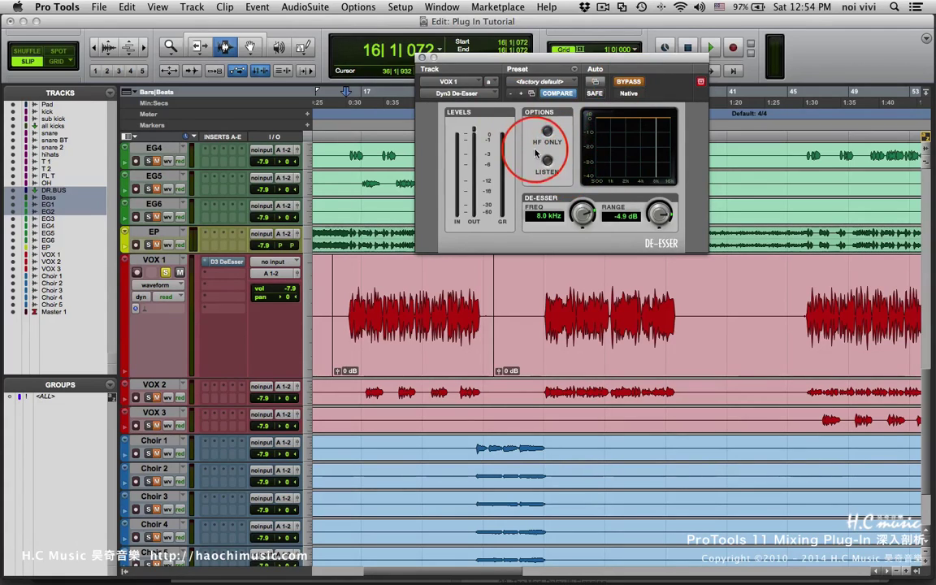
{"action": "left_click", "coordinate": [628, 82]}
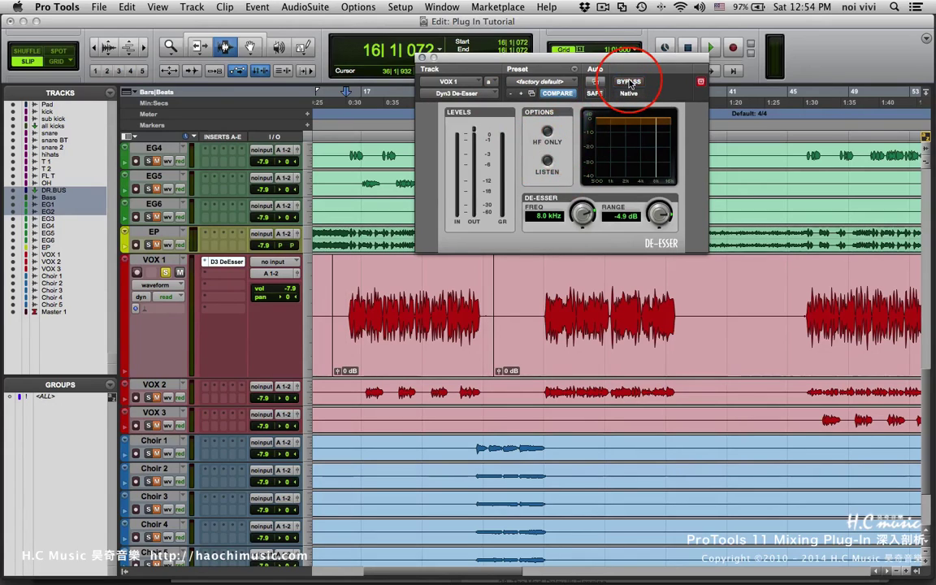
Restrict the De-Esser to high frequencies with HF Only and compare it against bypass during playback
{"action": "left_click", "coordinate": [546, 131]}
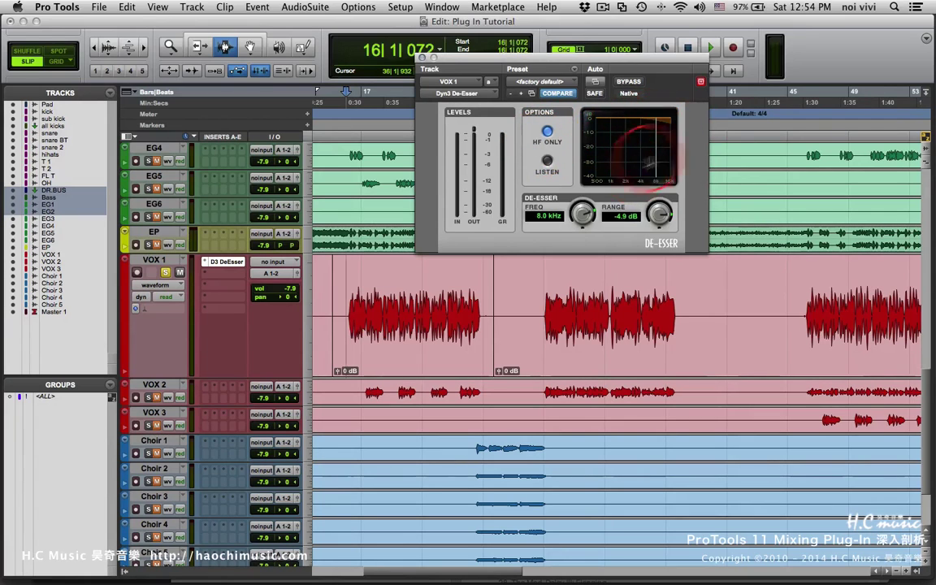
{"action": "key", "text": "space"}
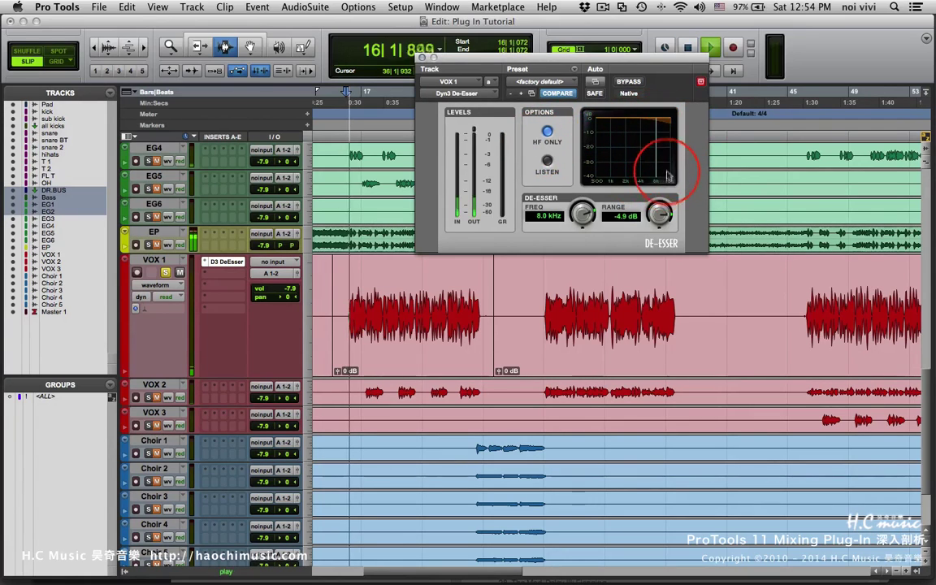
{"action": "left_click", "coordinate": [628, 82]}
{"action": "left_click", "coordinate": [627, 84]}
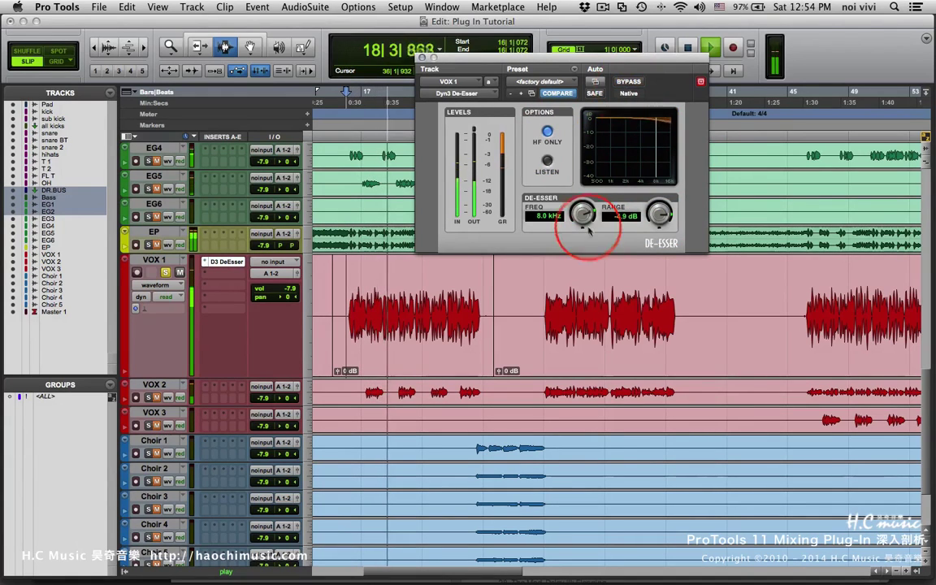
Deepen the De-Esser's range to -26.1 dB and leave the plug-in bypassed with playback stopped
{"action": "left_click_drag", "start_coordinate": [661, 215], "coordinate": [654, 255]}
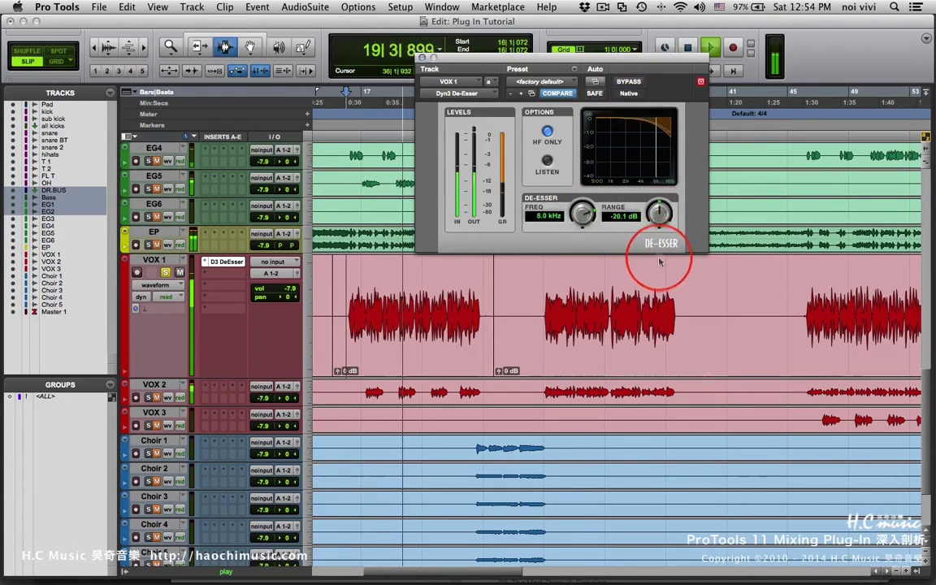
{"action": "left_click", "coordinate": [629, 84]}
{"action": "key", "text": "space"}
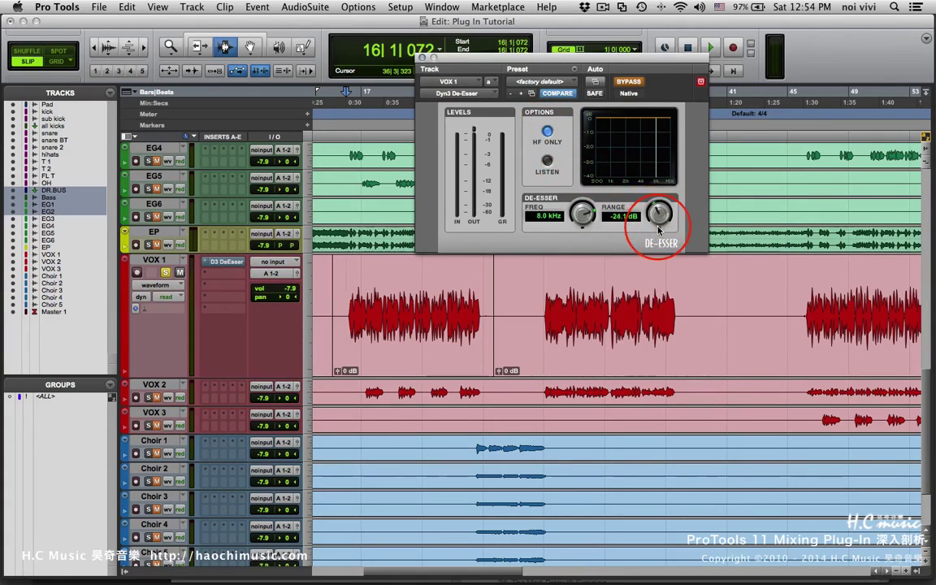
{"action": "left_click_drag", "start_coordinate": [660, 217], "coordinate": [641, 226]}
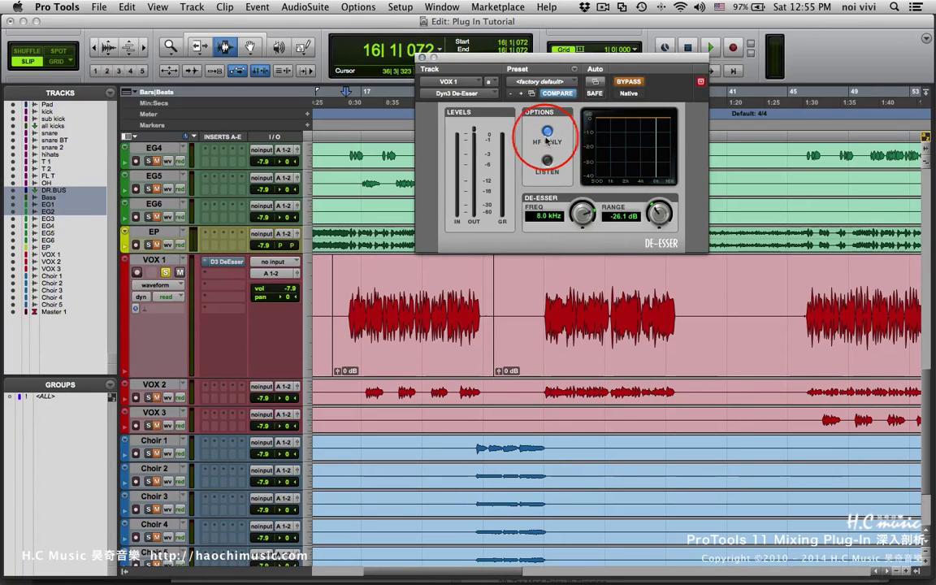
{"action": "left_click_drag", "start_coordinate": [600, 63], "coordinate": [478, 195]}
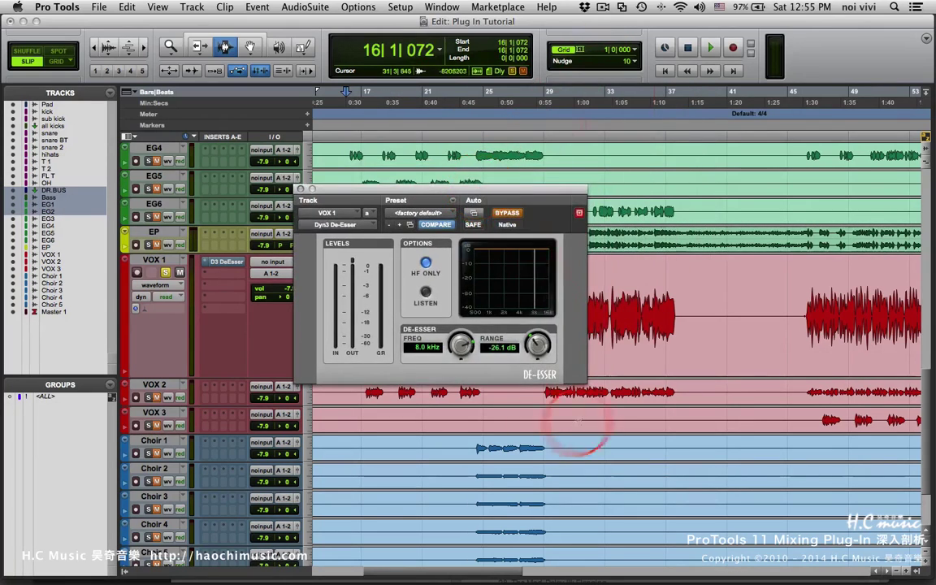